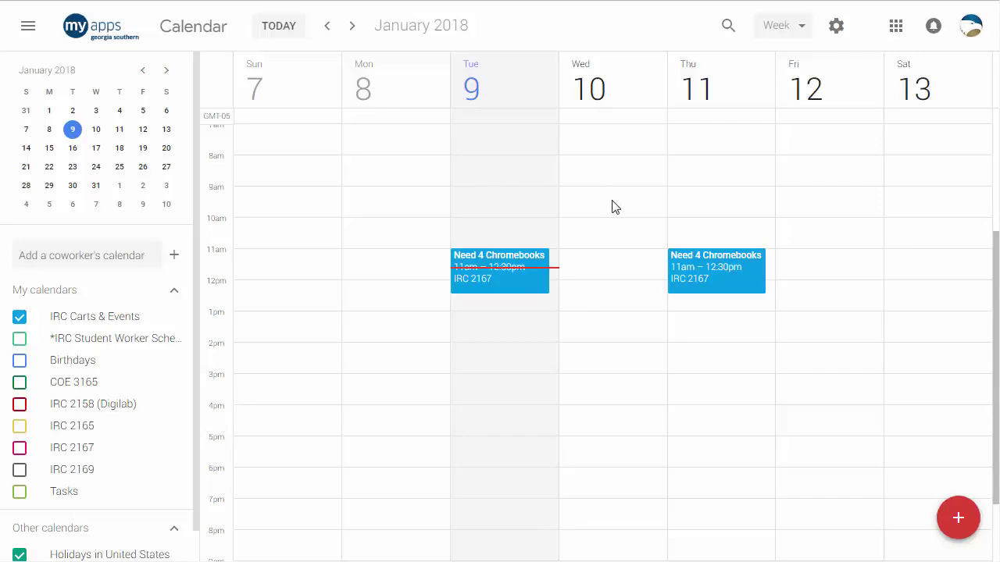
Create an 'Office Hours' entry at Monday 9am as appointment slots.
click(372, 197)
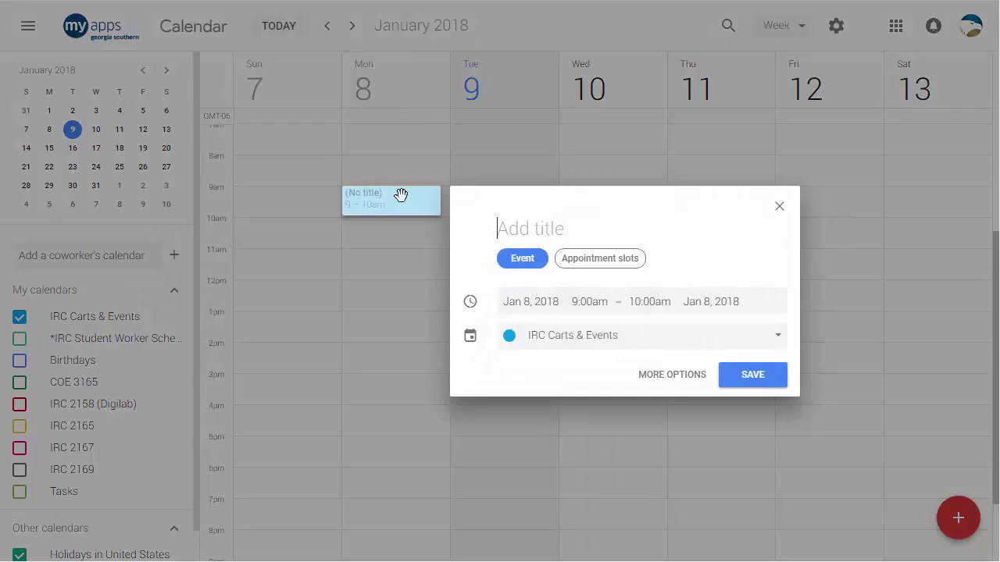
text(Office Hours)
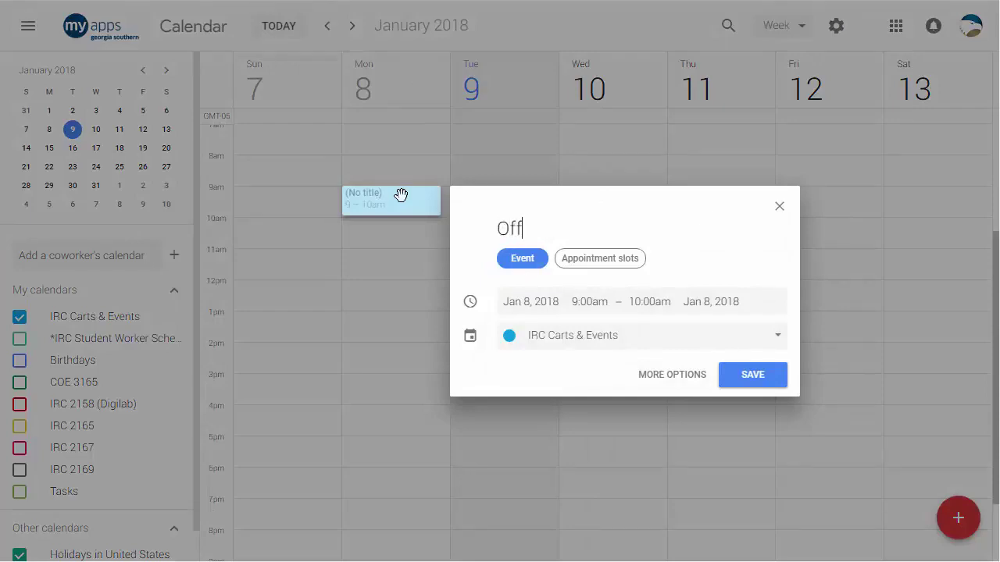
click(608, 269)
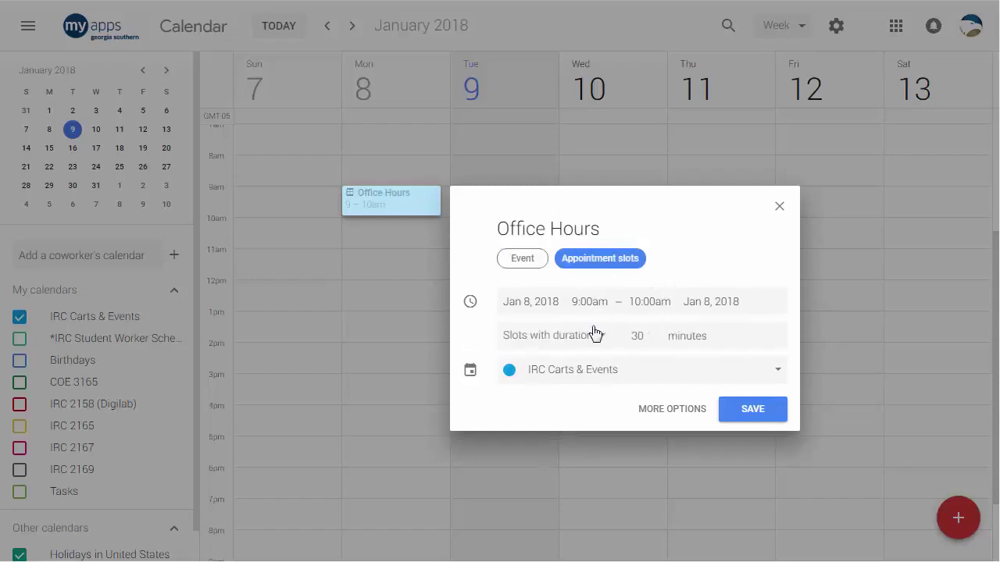
click(531, 266)
click(595, 269)
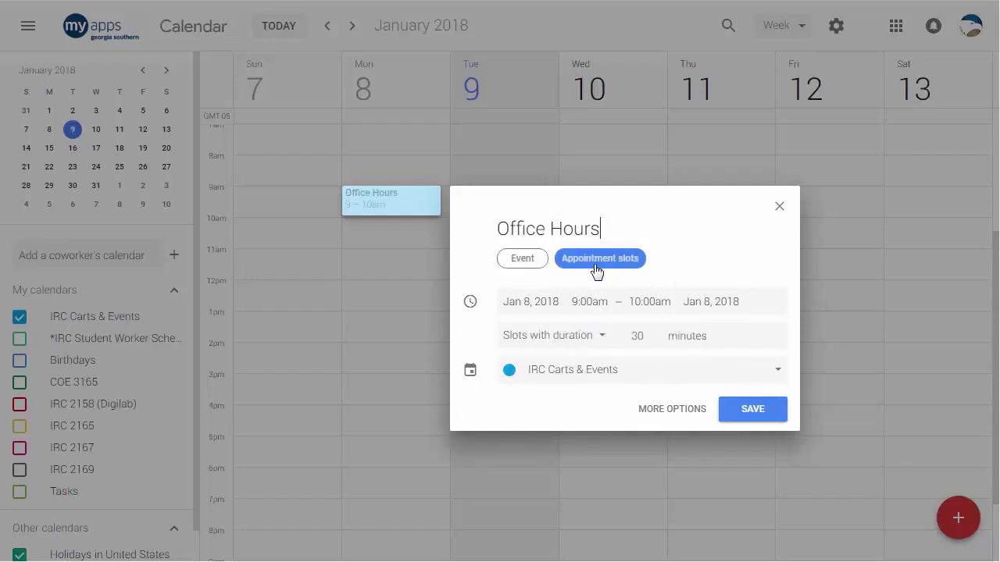
End the block at 12:00pm with 30-minute slots and save it.
click(589, 337)
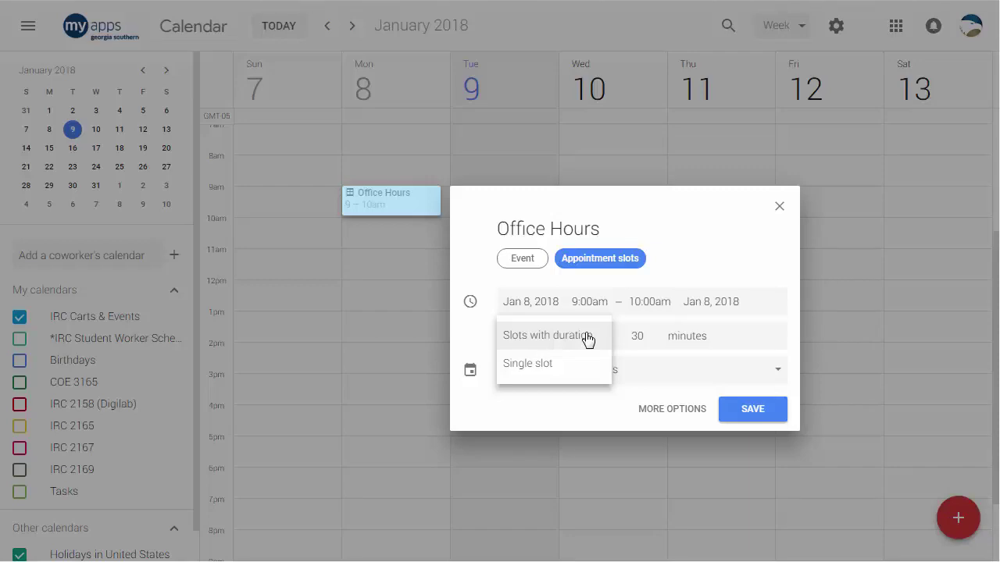
click(644, 301)
scroll(669, 401, down, 3)
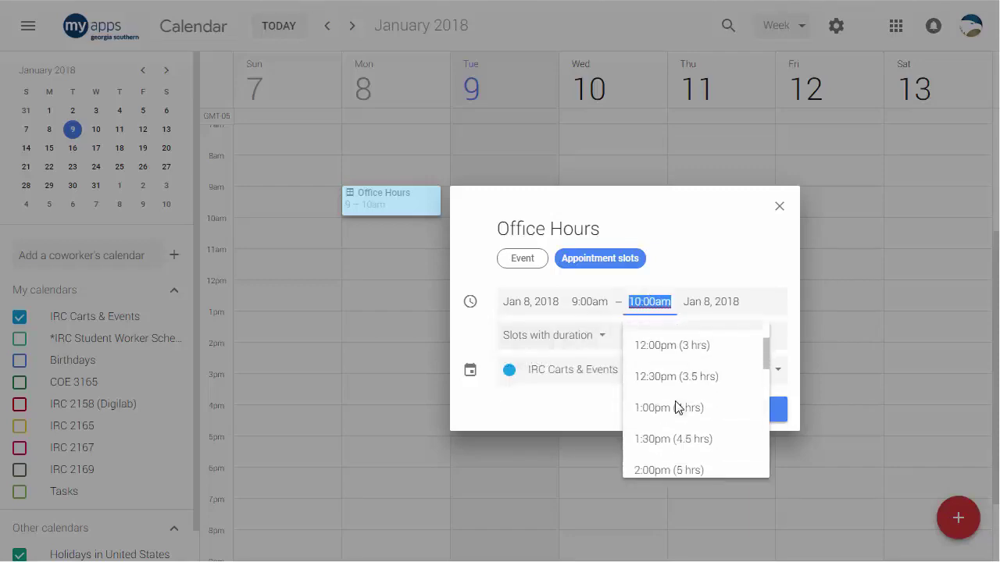
scroll(677, 407, down, 2)
scroll(671, 399, up, 3)
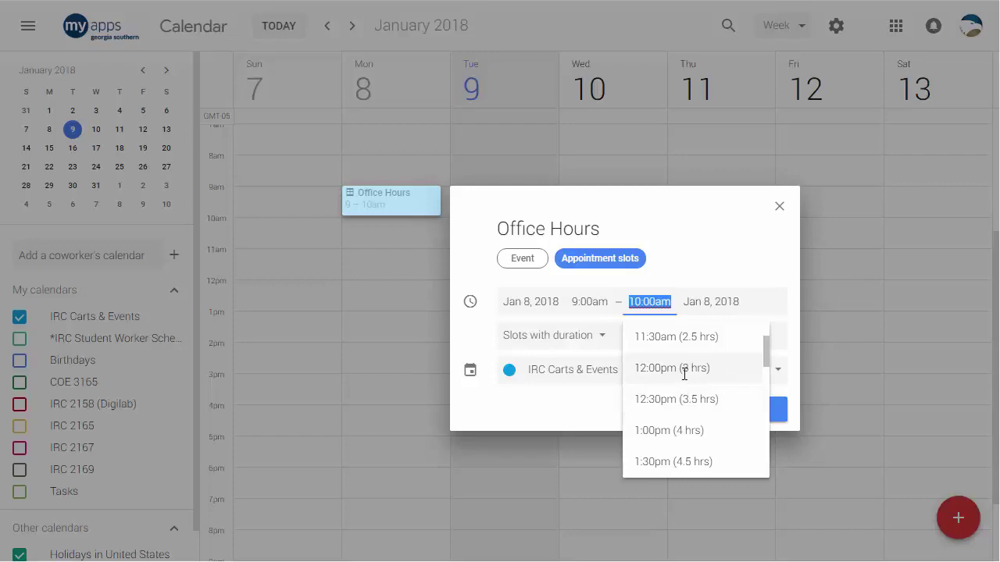
click(684, 372)
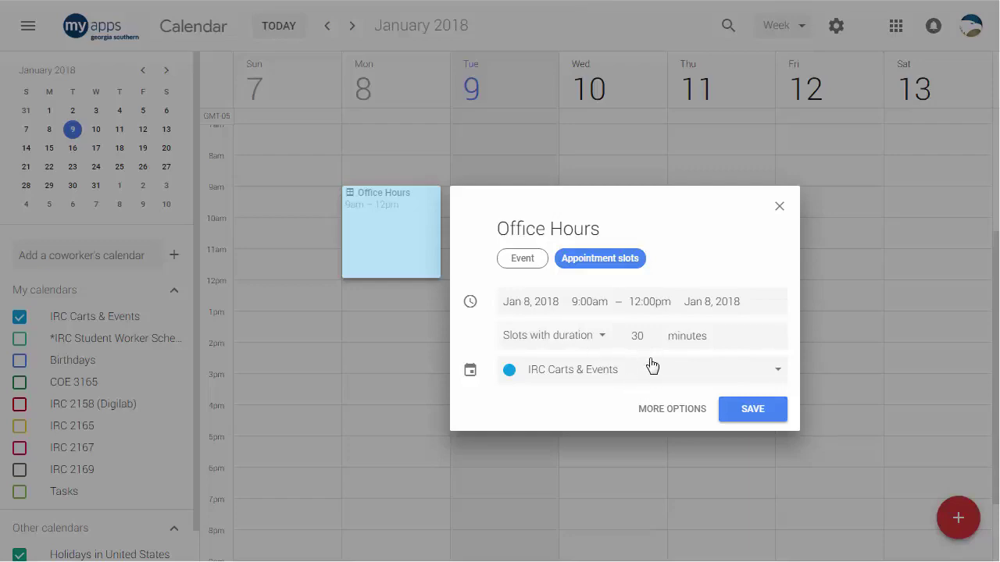
key(Return)
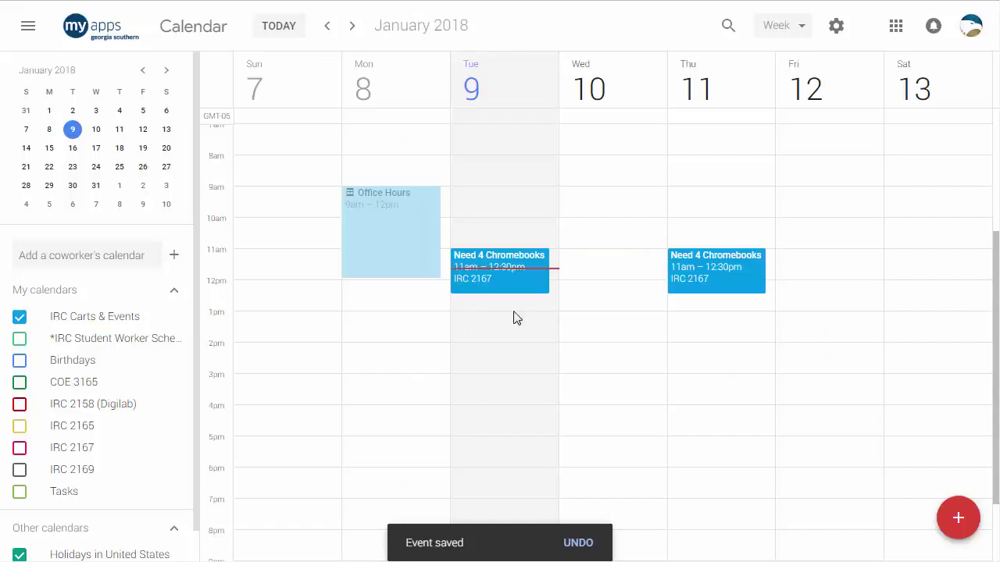
Open Office Hours in the full editor, back out, and discard a trial Wednesday 9am entry.
click(405, 239)
click(472, 287)
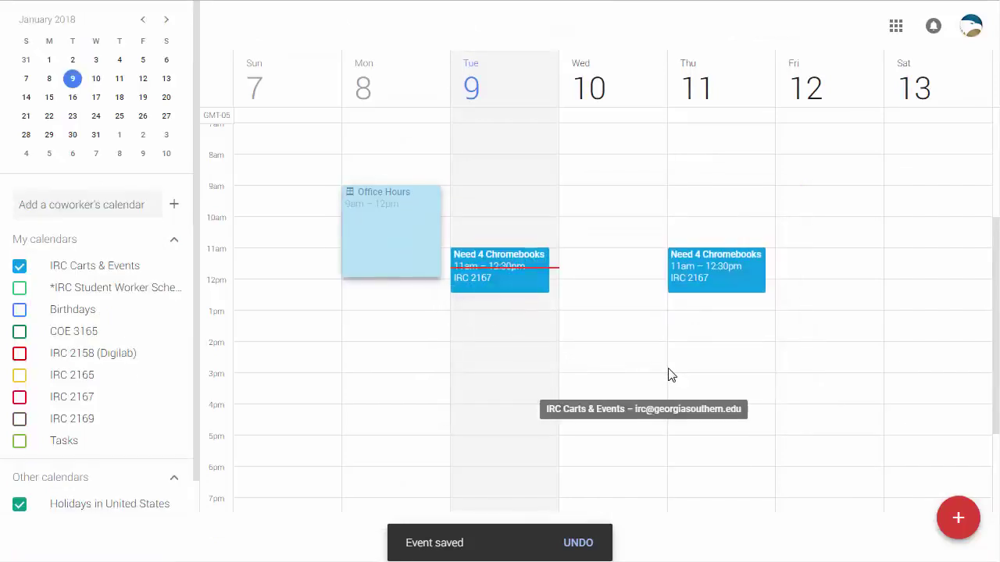
click(23, 34)
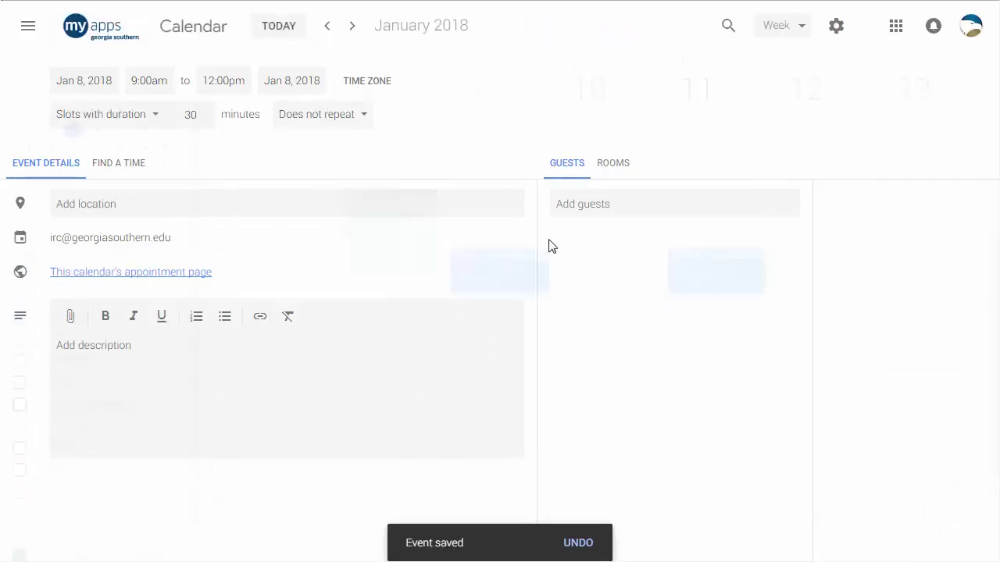
click(564, 205)
click(409, 377)
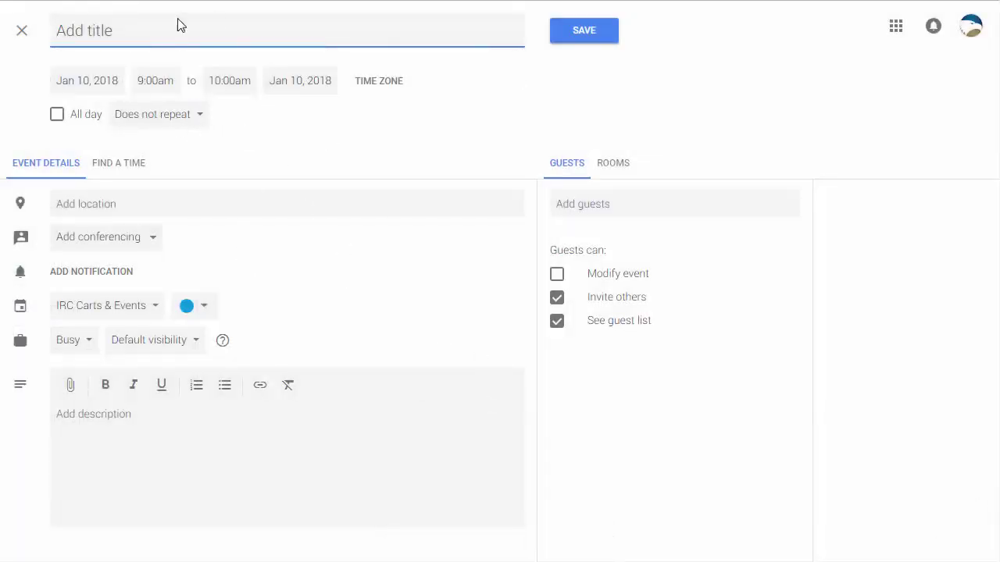
click(22, 30)
Reopen Office Hours in the full editor and bring up its repeat options.
click(435, 248)
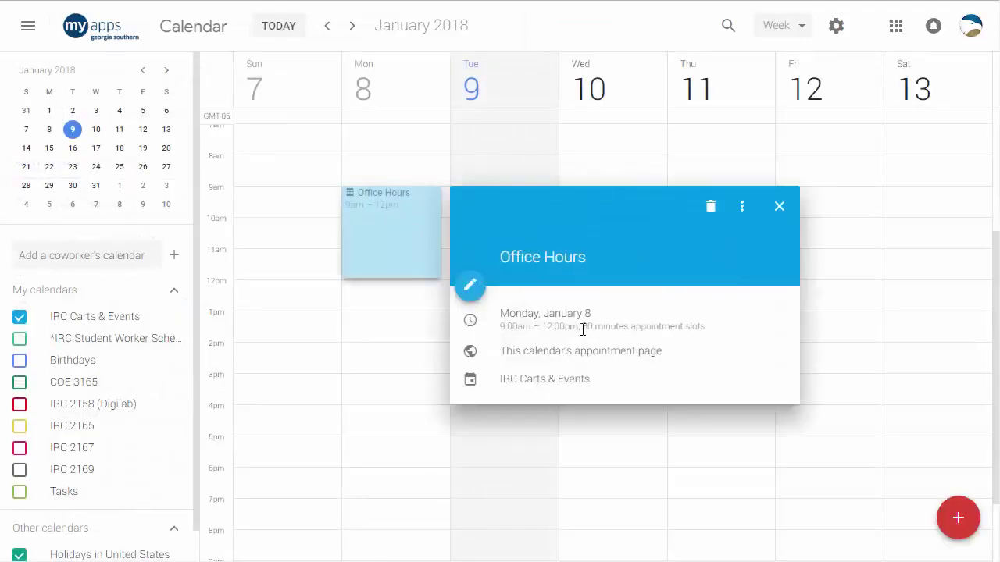
click(471, 287)
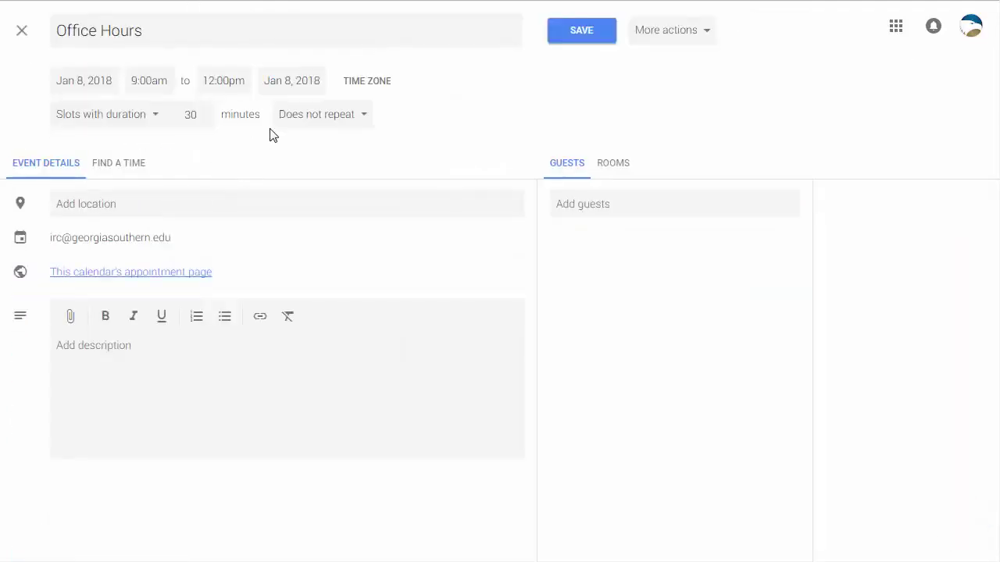
click(324, 125)
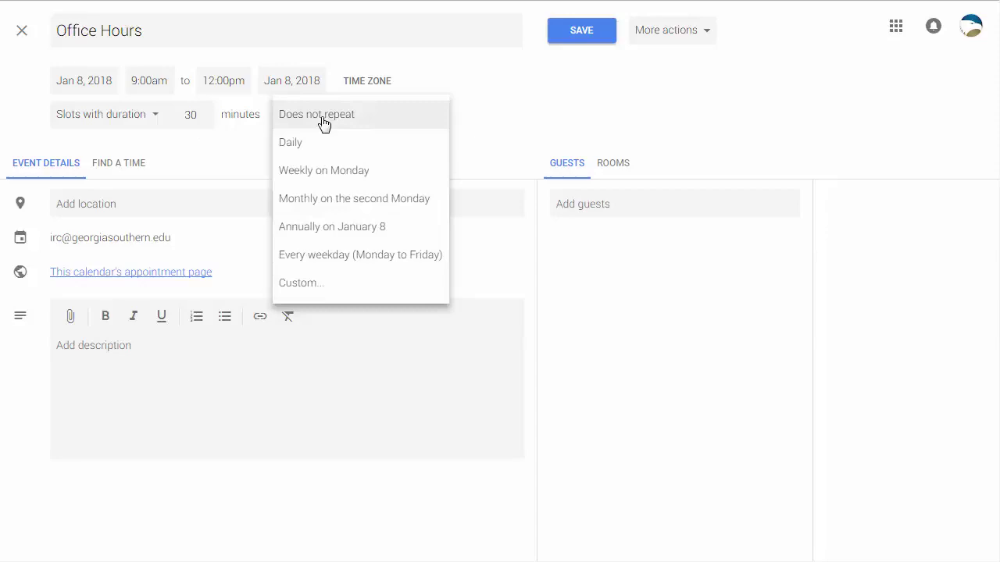
Set a custom weekly repeat on Monday and Wednesday ending May 2, 2018.
click(334, 288)
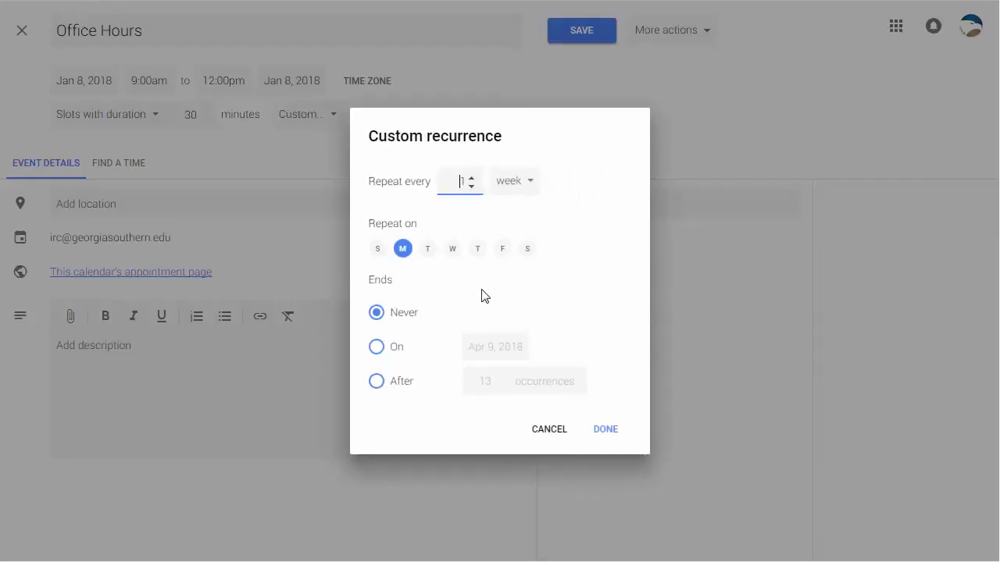
click(452, 250)
click(376, 347)
click(480, 352)
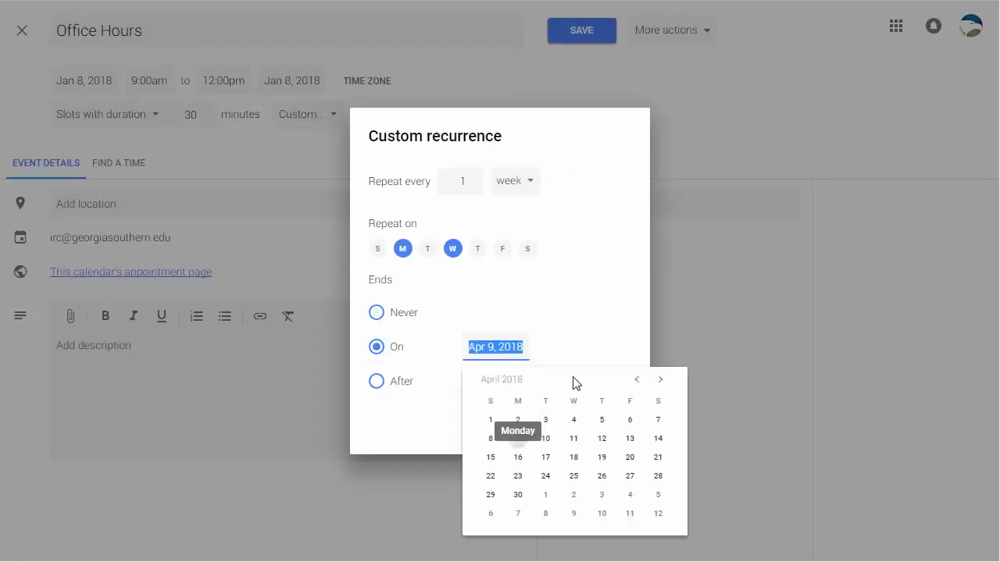
click(660, 380)
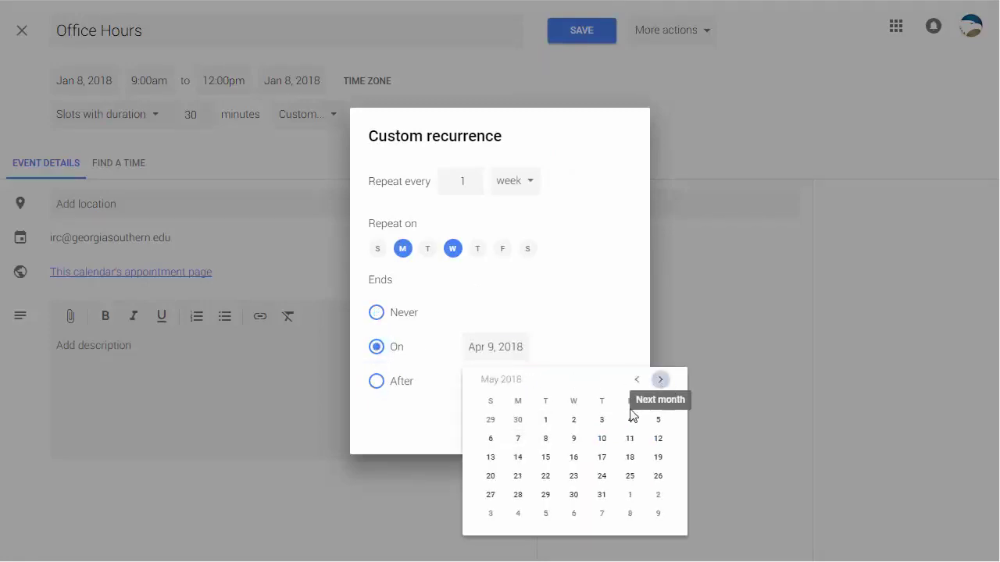
click(574, 421)
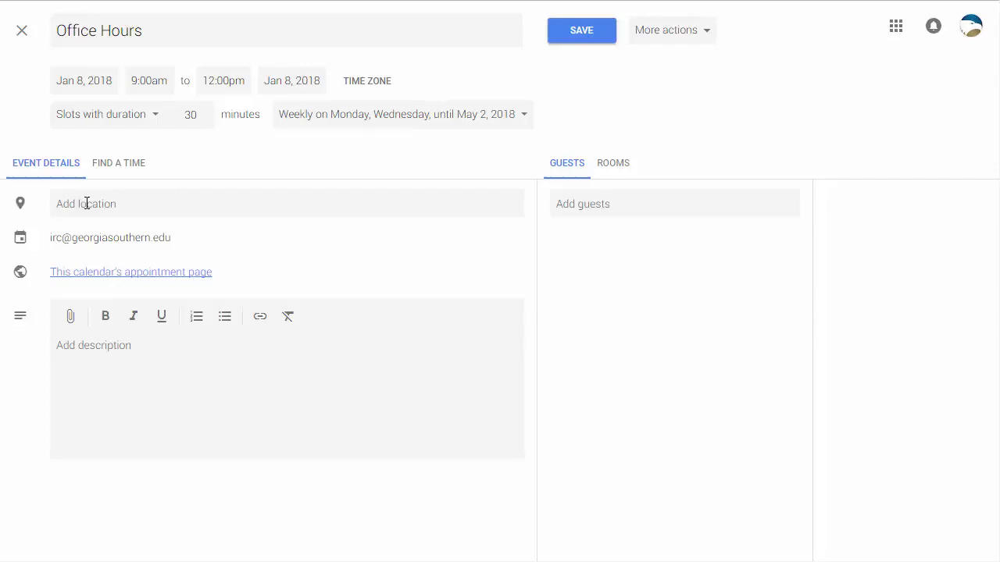
Save the repeating Office Hours block and view Wednesday's copy.
click(150, 363)
click(578, 31)
click(600, 244)
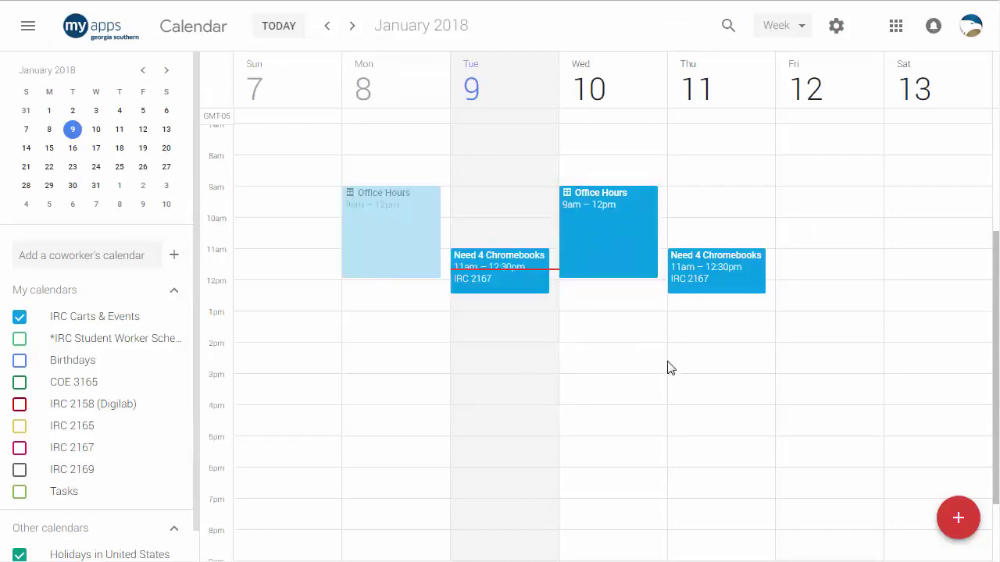
Reopen Wednesday's Jan 10 Office Hours block in the full editor.
click(734, 402)
click(625, 245)
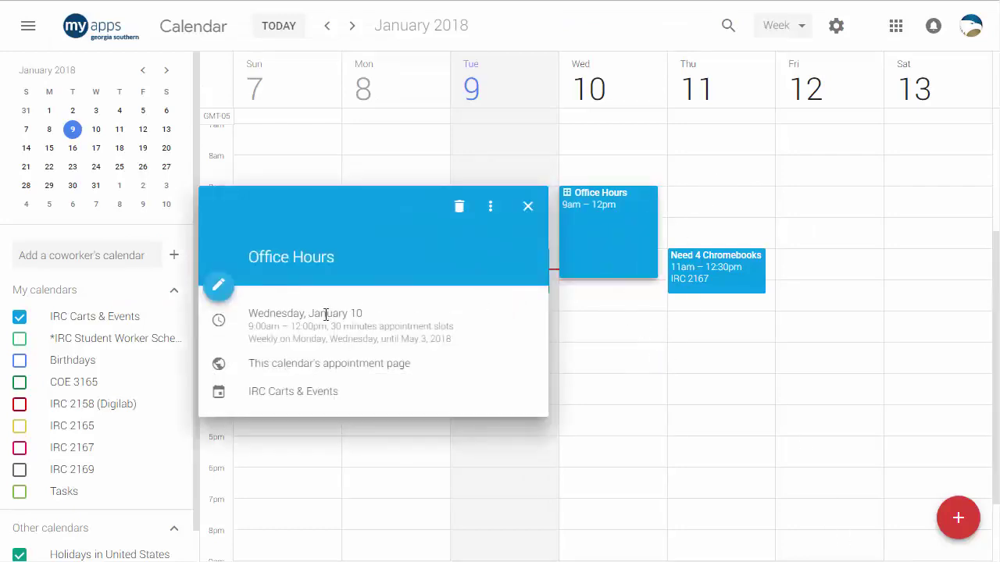
click(220, 286)
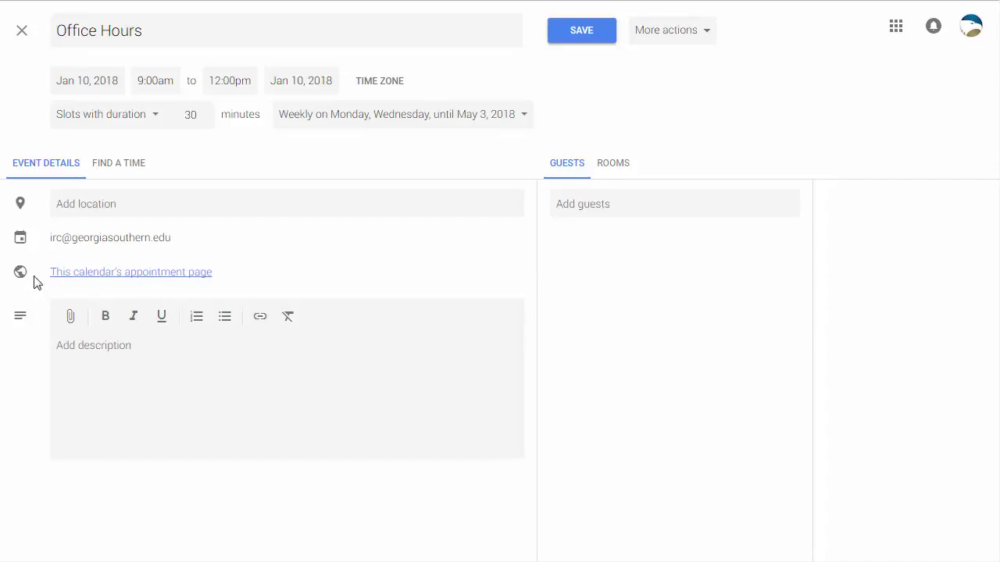
Copy the Office Hours appointment page link and load it as another user.
click(150, 274)
right_click(440, 1)
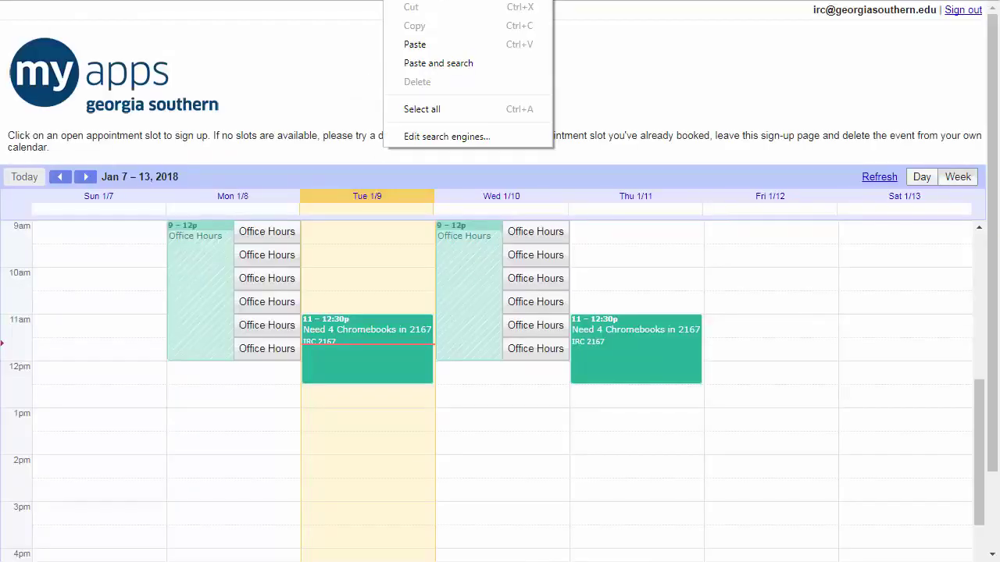
key(Escape)
right_click(308, 1)
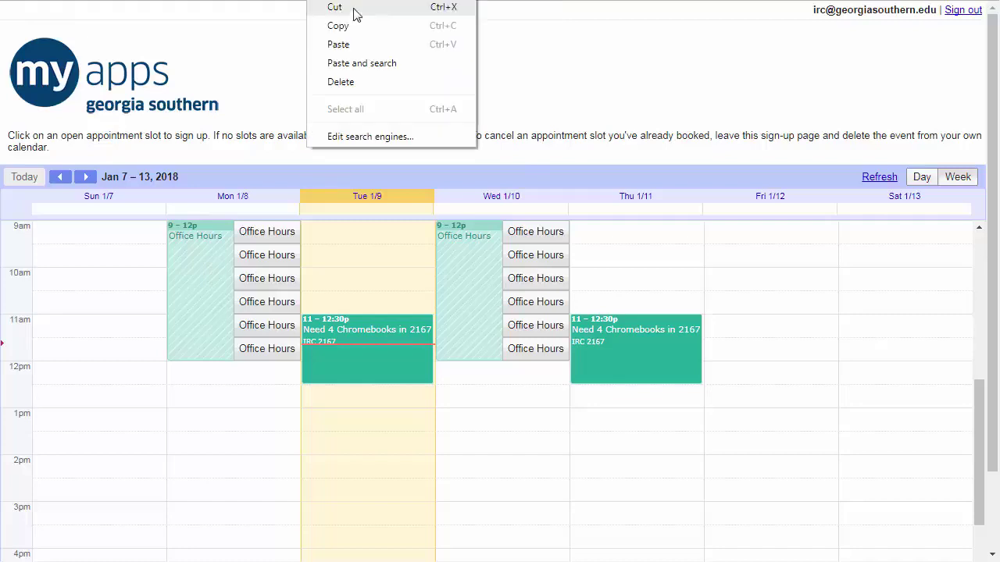
click(351, 30)
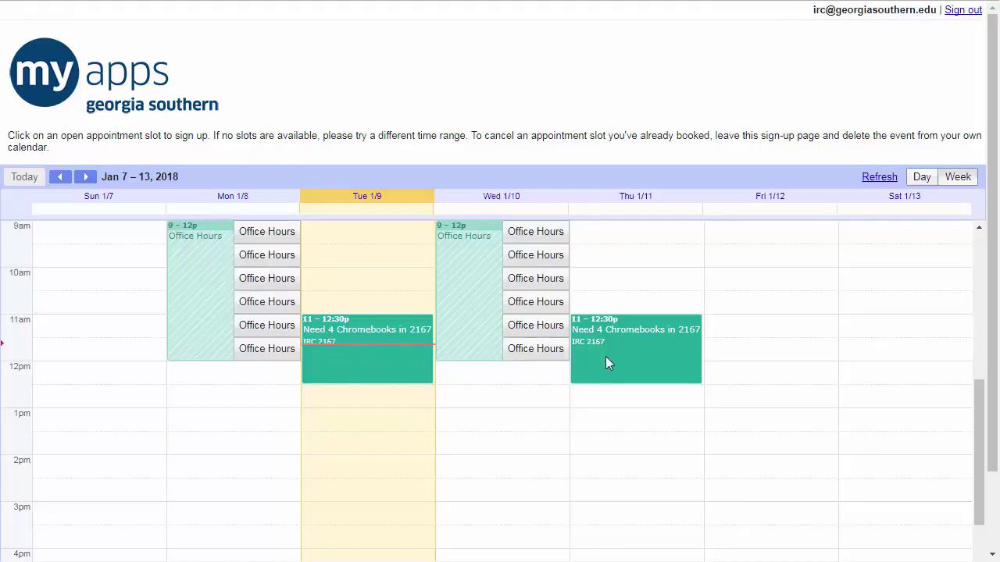
right_click(341, 0)
click(493, 11)
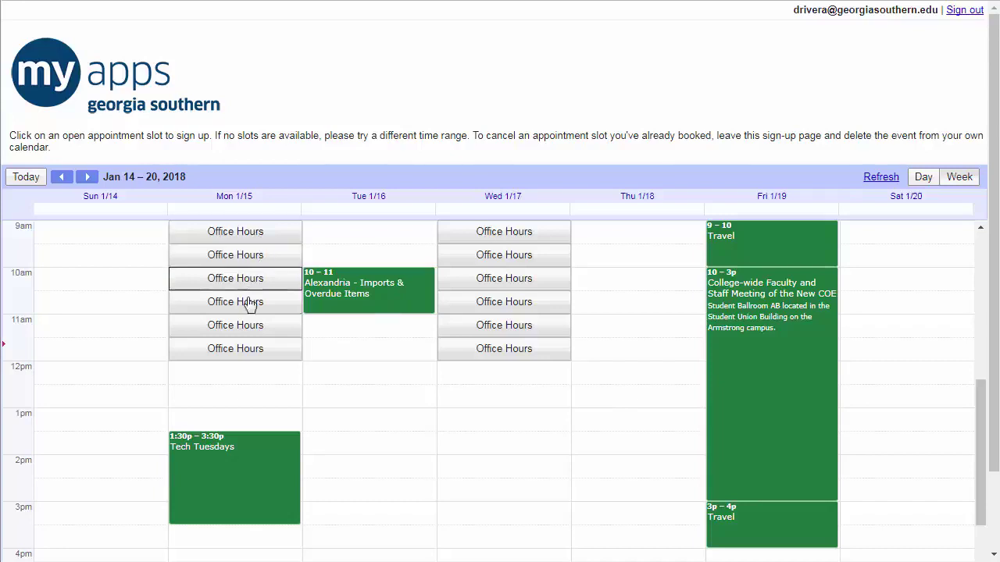
Book Monday Jan 15, 9:30–10:00am with the description 'Need to talk about last quiz'.
click(264, 257)
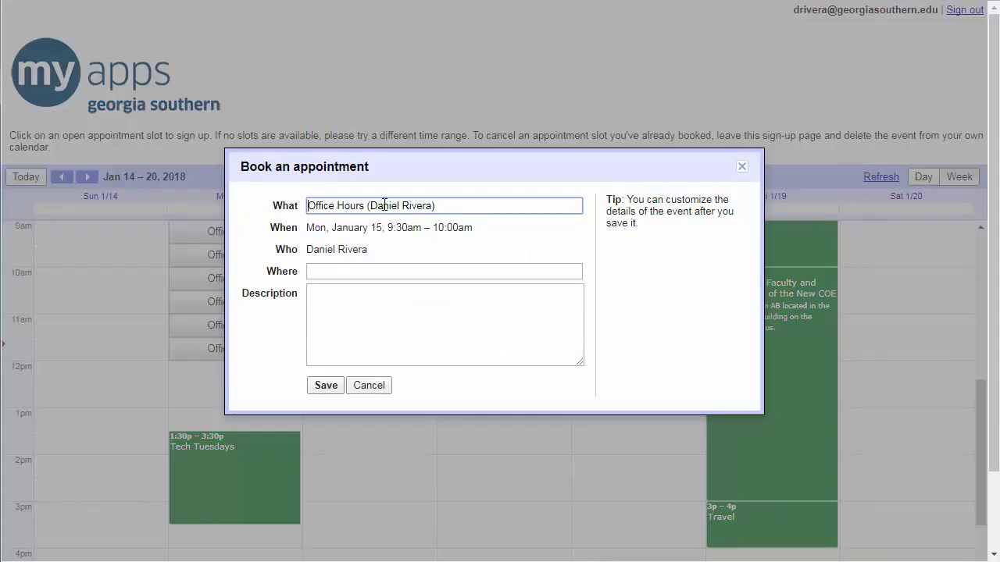
click(328, 301)
text(Ne)
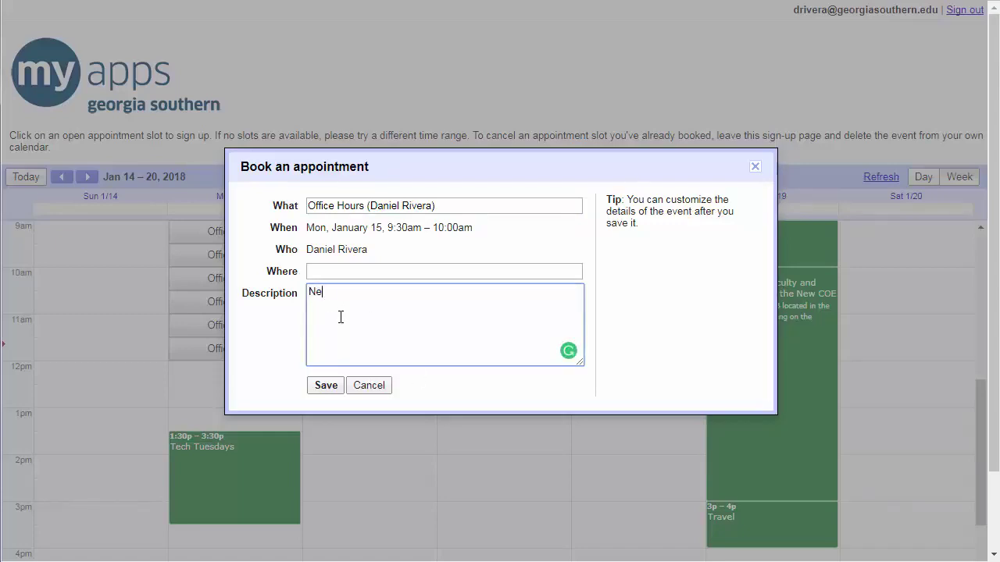
text(ed to talk about I)
text(ast quiz)
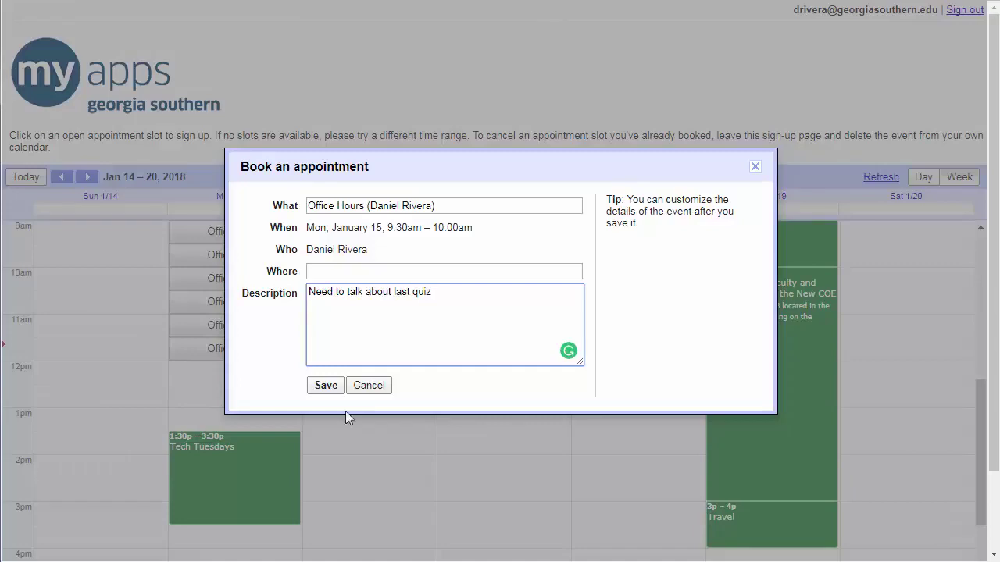
click(326, 386)
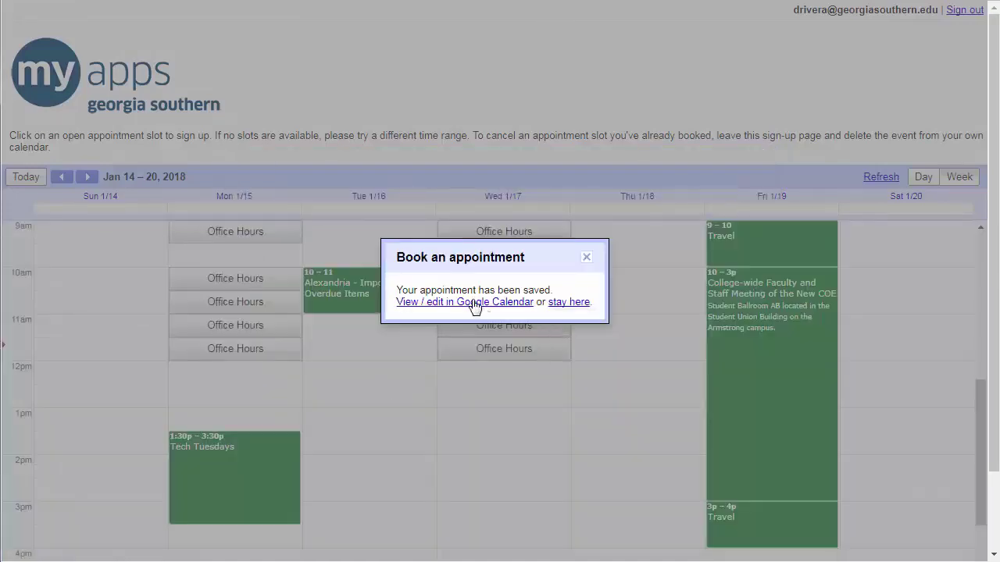
Stay on the sign-up page, check the booked Jan 15 9:30 slot, then go to the booker's calendar.
click(586, 257)
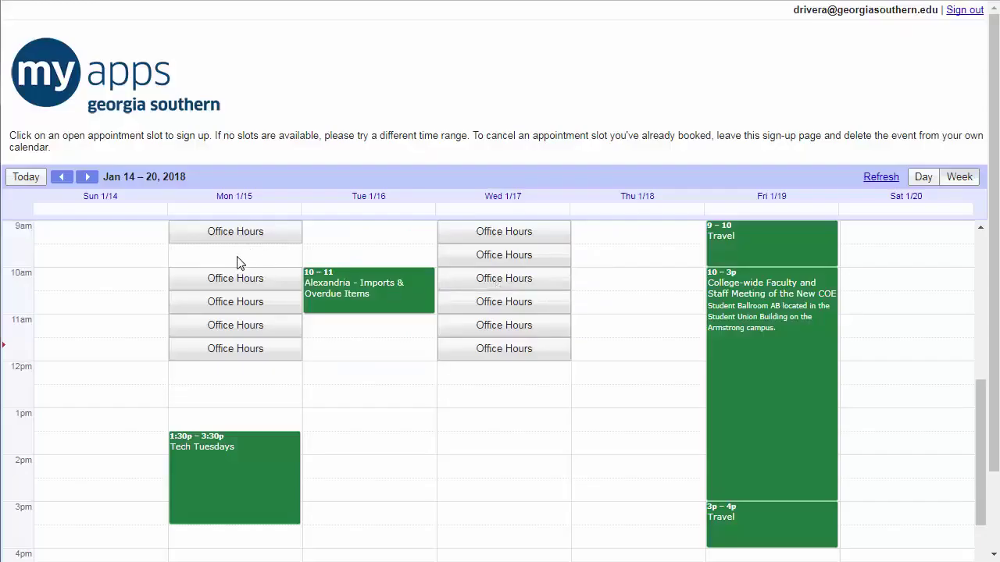
scroll(254, 256, up, 1)
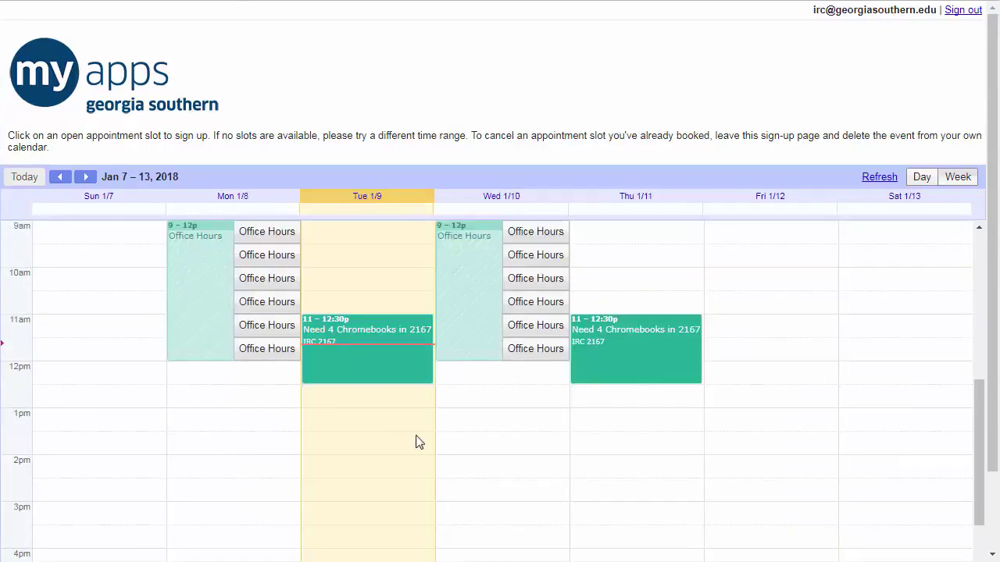
click(85, 176)
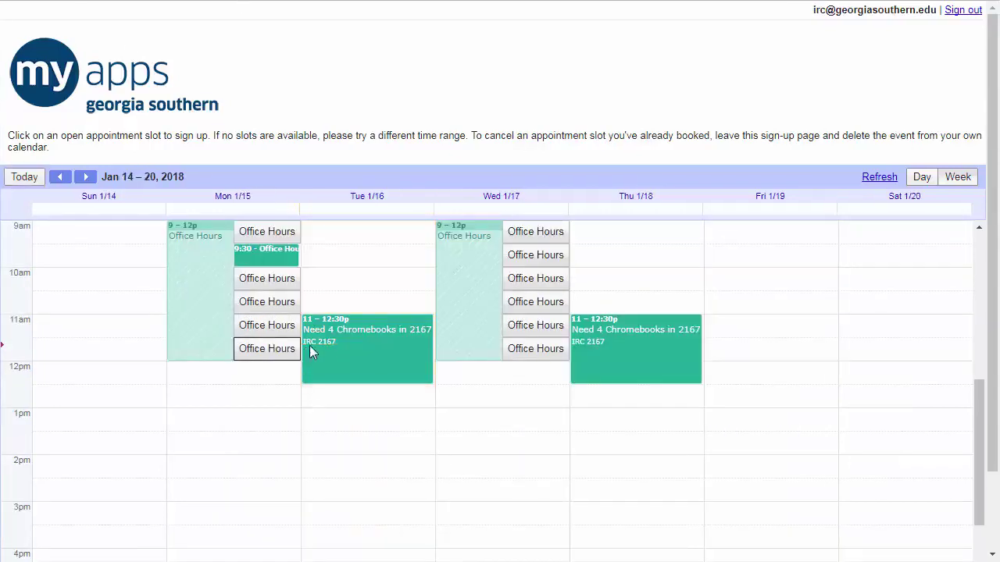
click(257, 253)
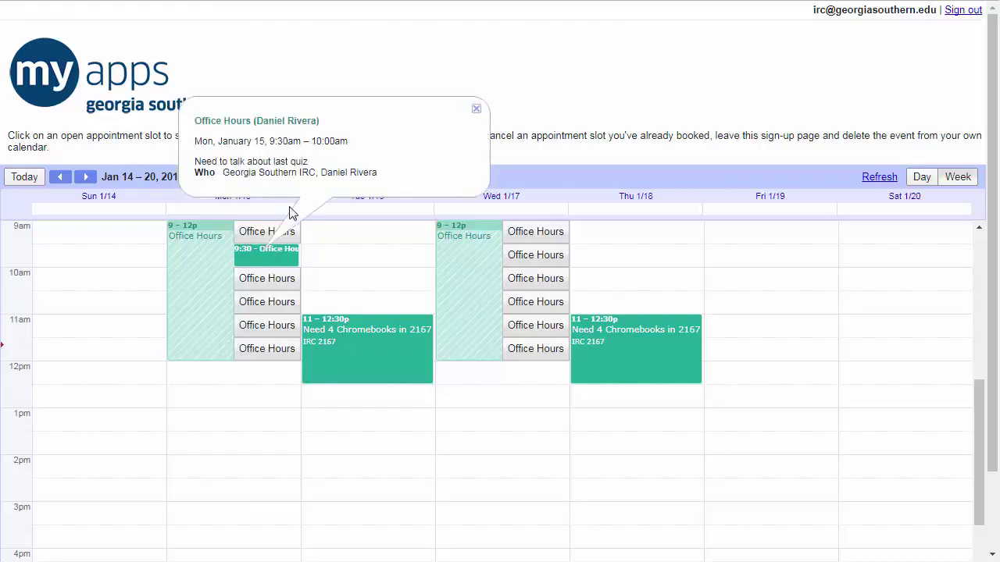
click(271, 262)
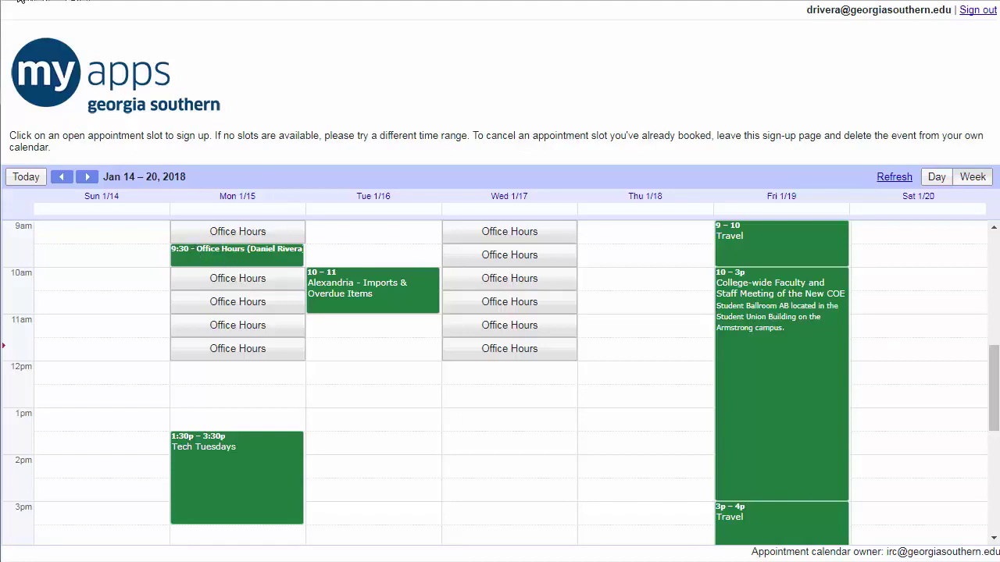
click(19, 1)
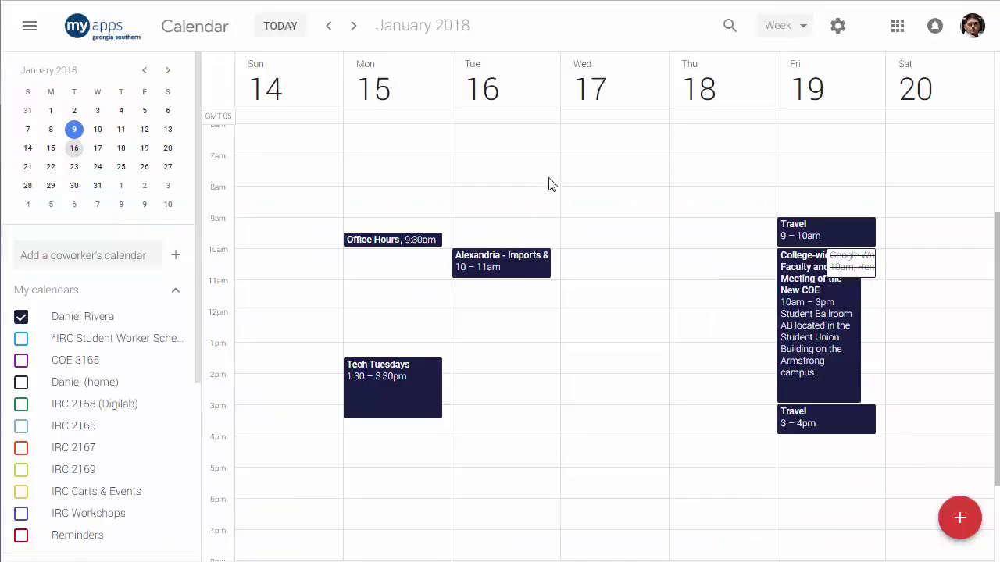
Delete the Monday 9:30am booking, send cancellations to guests, and return to the sign-up page.
click(408, 241)
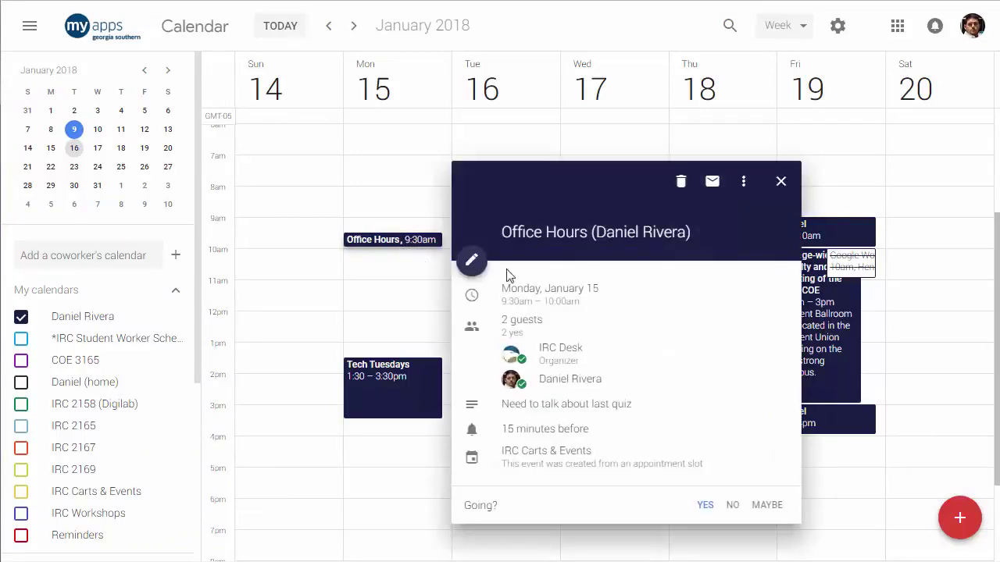
click(682, 182)
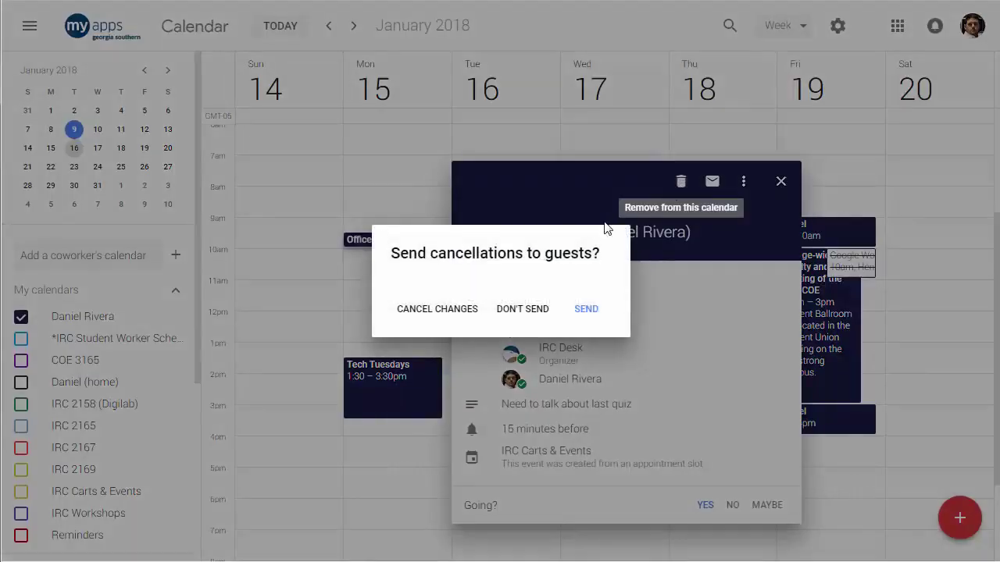
click(587, 310)
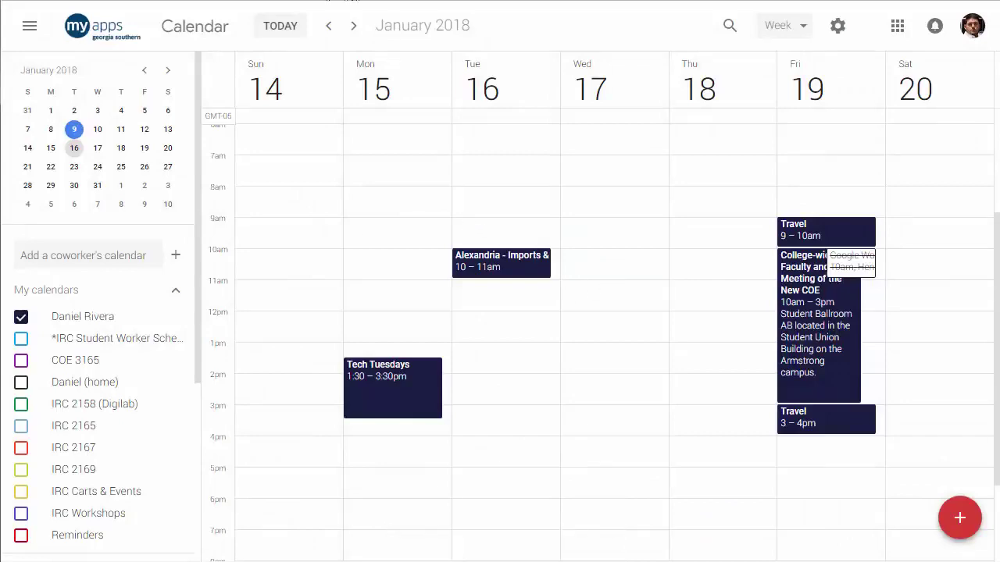
key(ctrl+Tab)
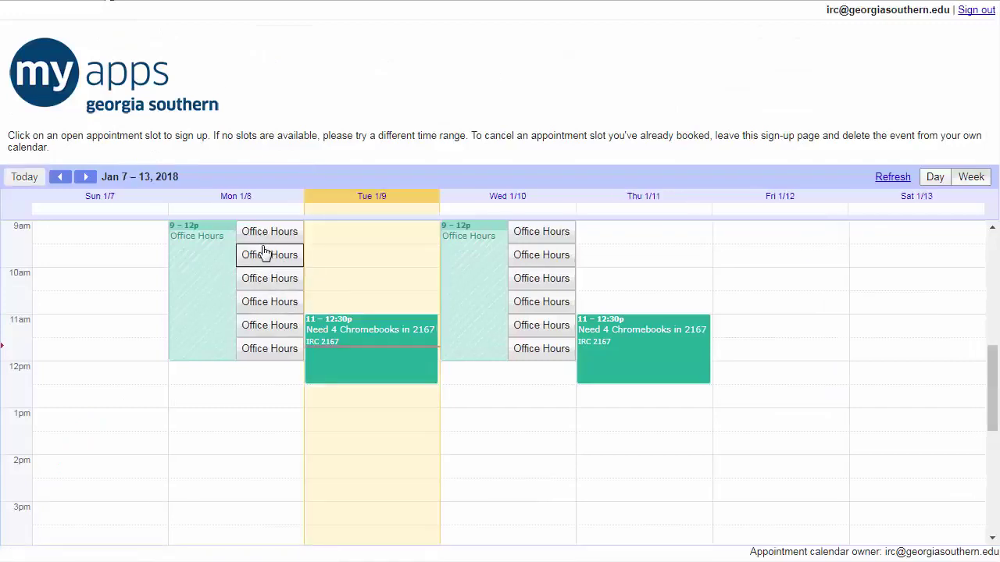
Switch back to the owner's Jan 7–13 week with the Monday and Wednesday Office Hours blocks.
key(ctrl+Tab)
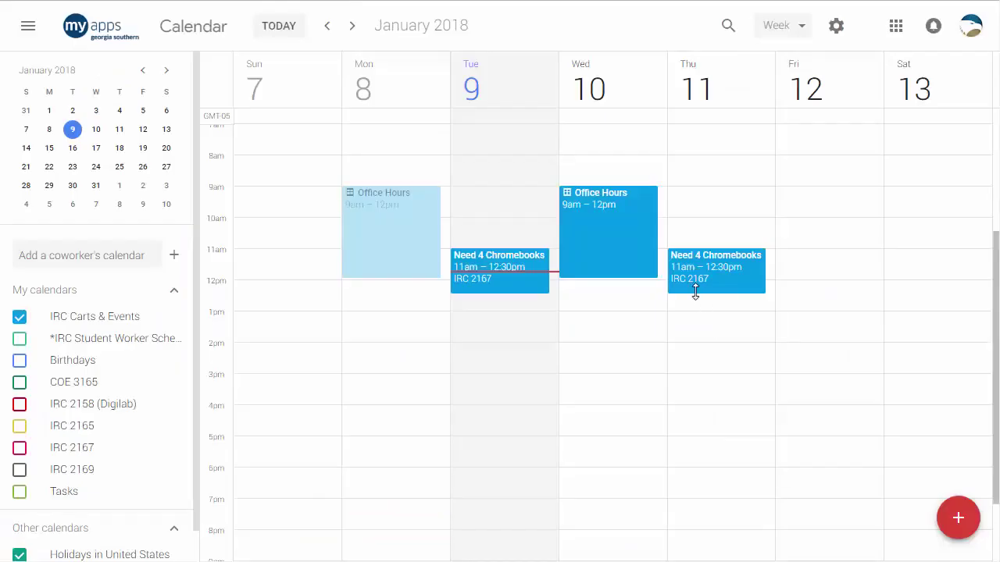